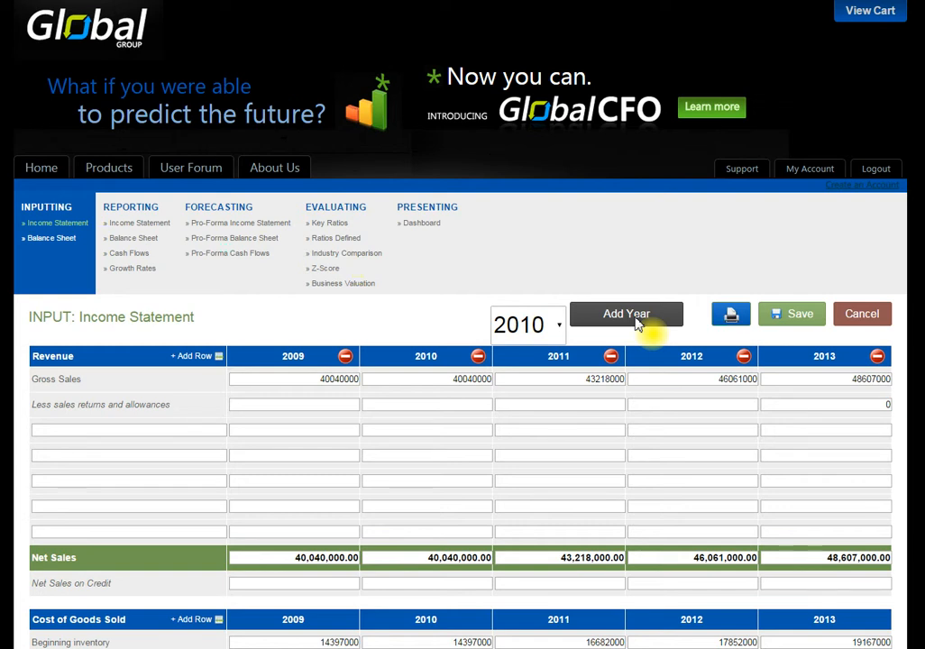
# Step: Try to add the year 2010 to the income statement, and remove the 2009 column
pyautogui.click(637, 323)
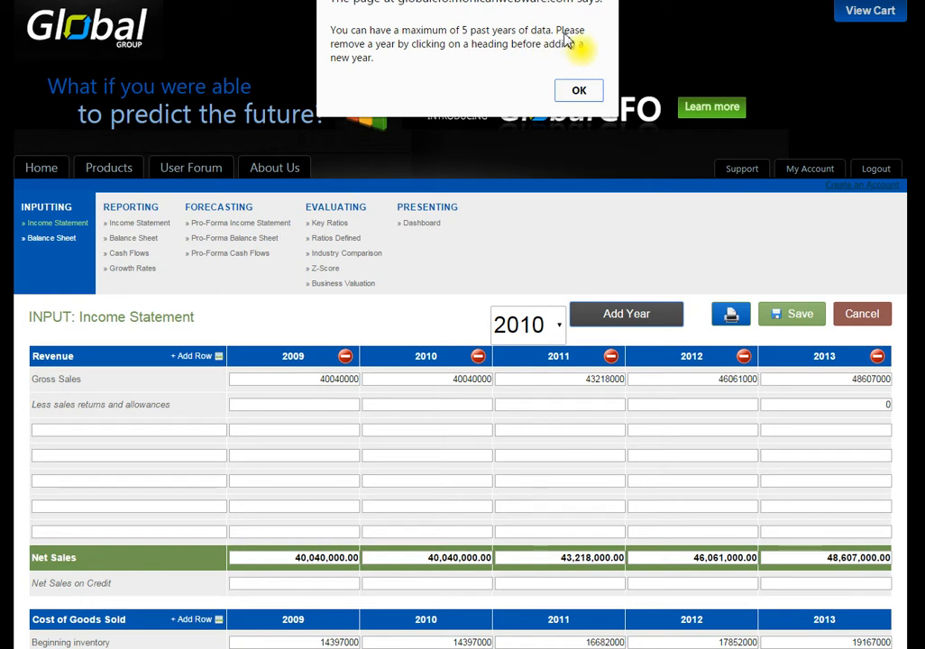
pyautogui.click(580, 93)
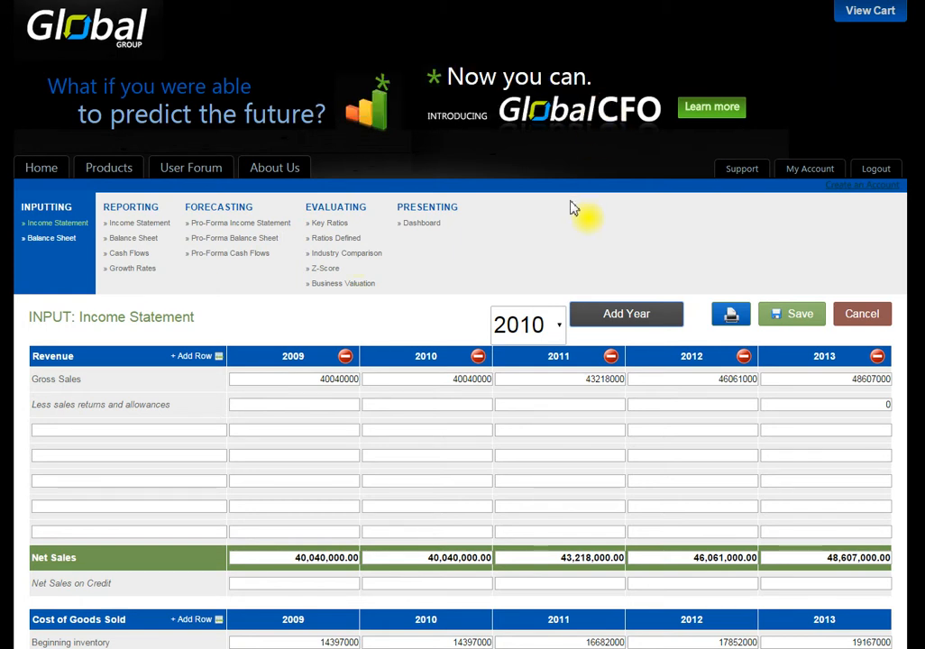
pyautogui.click(345, 357)
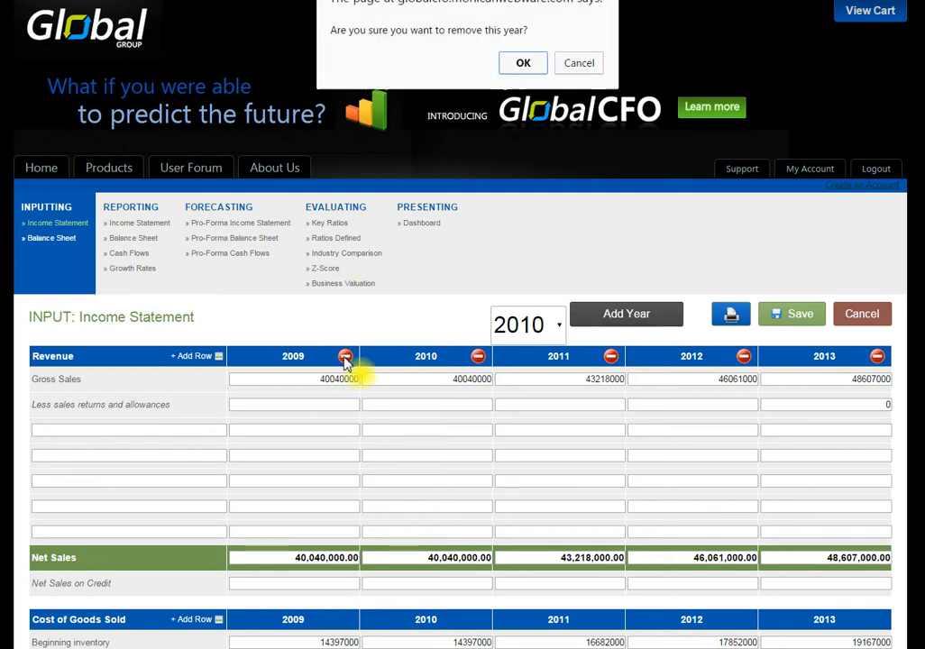
pyautogui.click(521, 65)
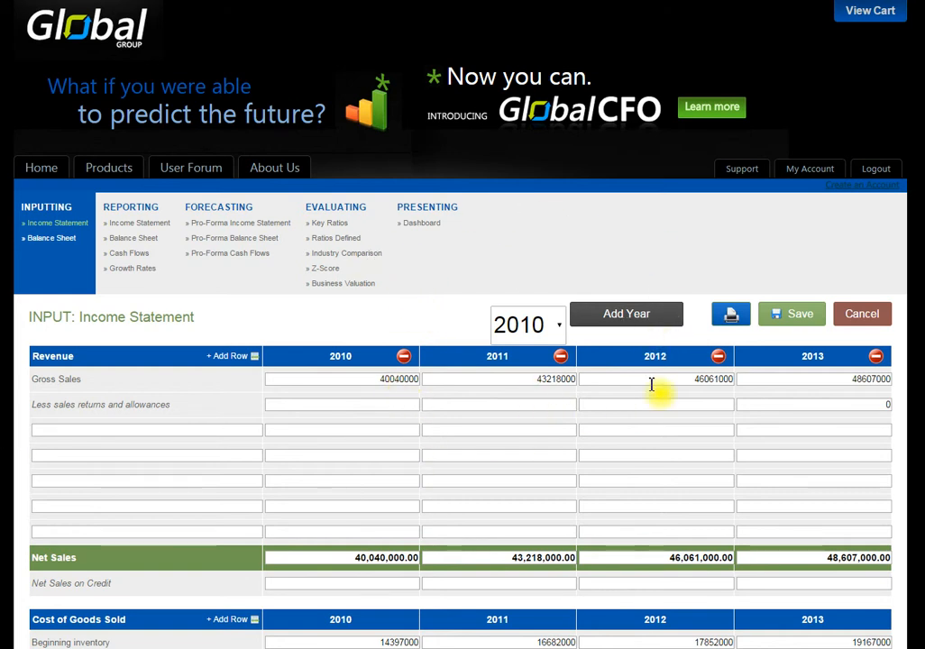
# Step: Add the year 2014 as a new column in the income statement input
pyautogui.click(559, 326)
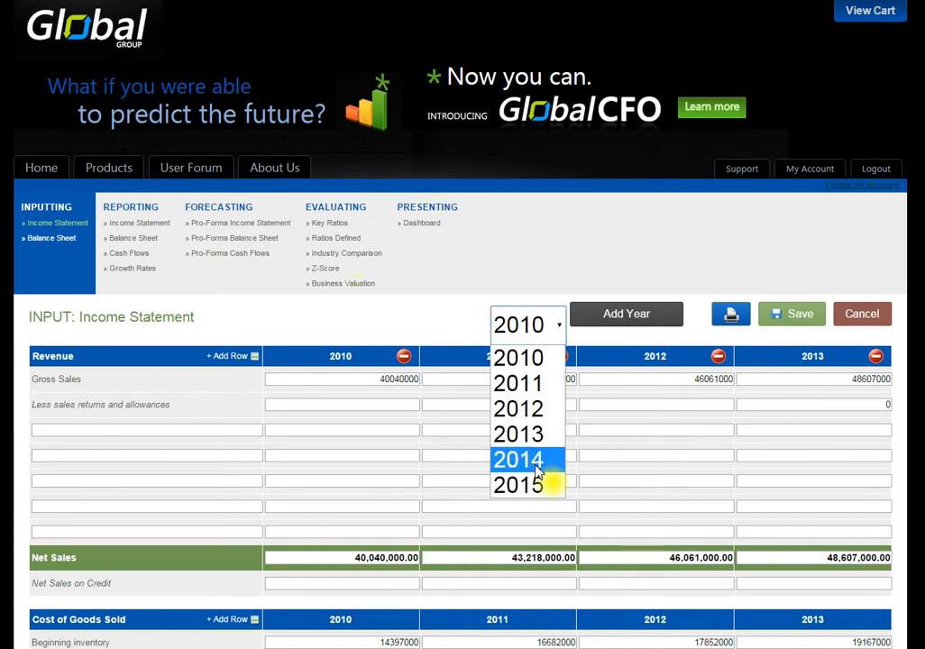
pyautogui.click(538, 465)
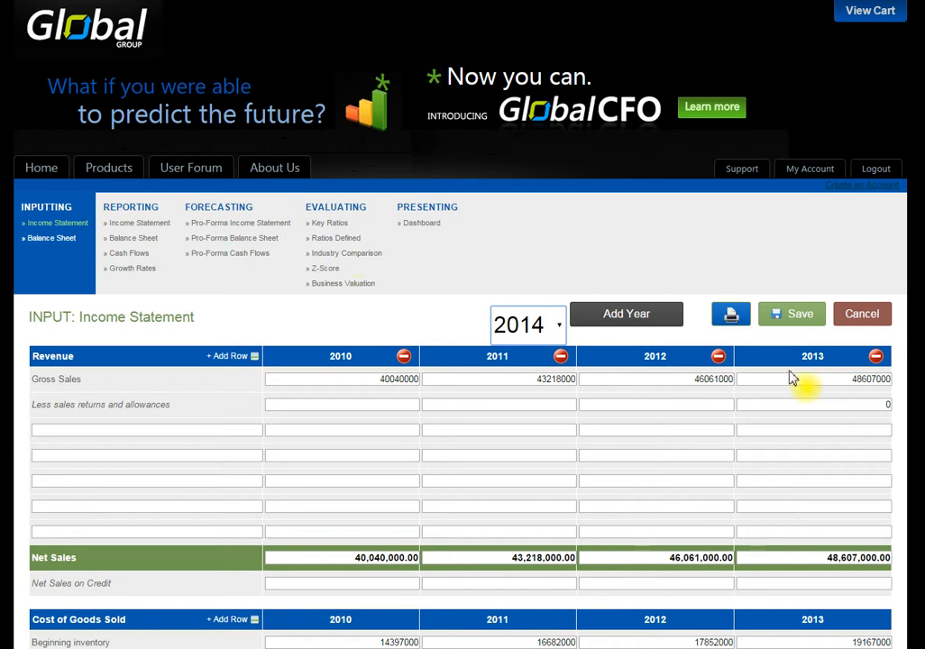
pyautogui.click(640, 324)
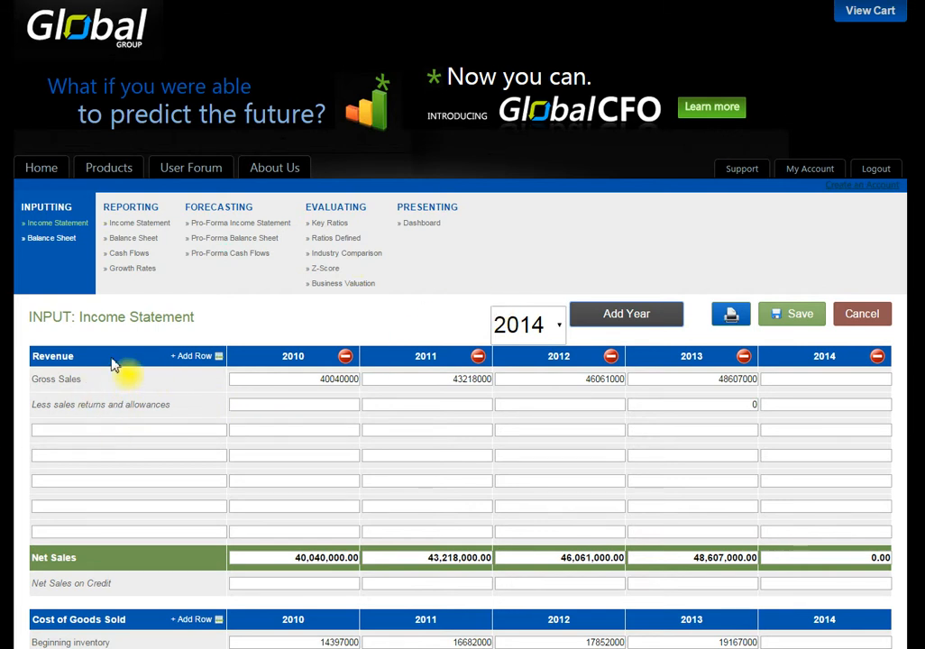
# Step: Label the first blank row of the Revenue section "Sales" and check its 2010 and 2014 value cells
pyautogui.scroll(-1, 127, 347)
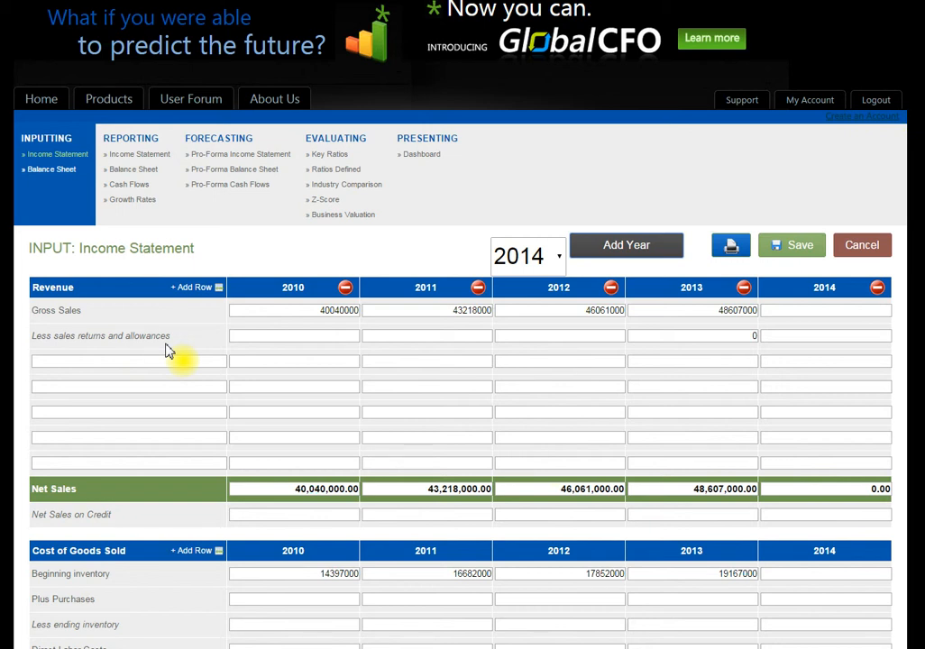
pyautogui.moveTo(162, 361)
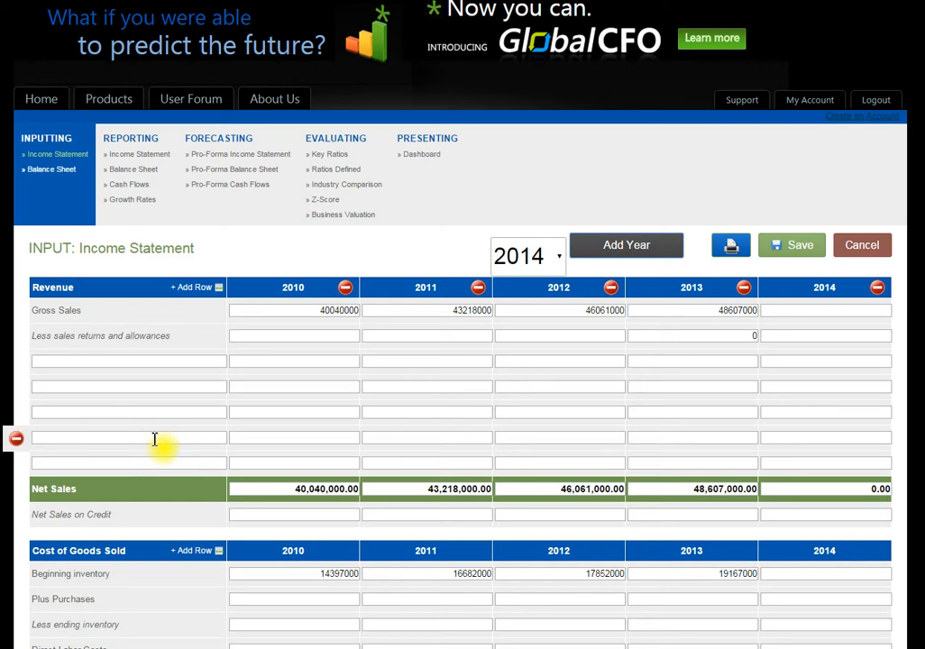
pyautogui.click(68, 364)
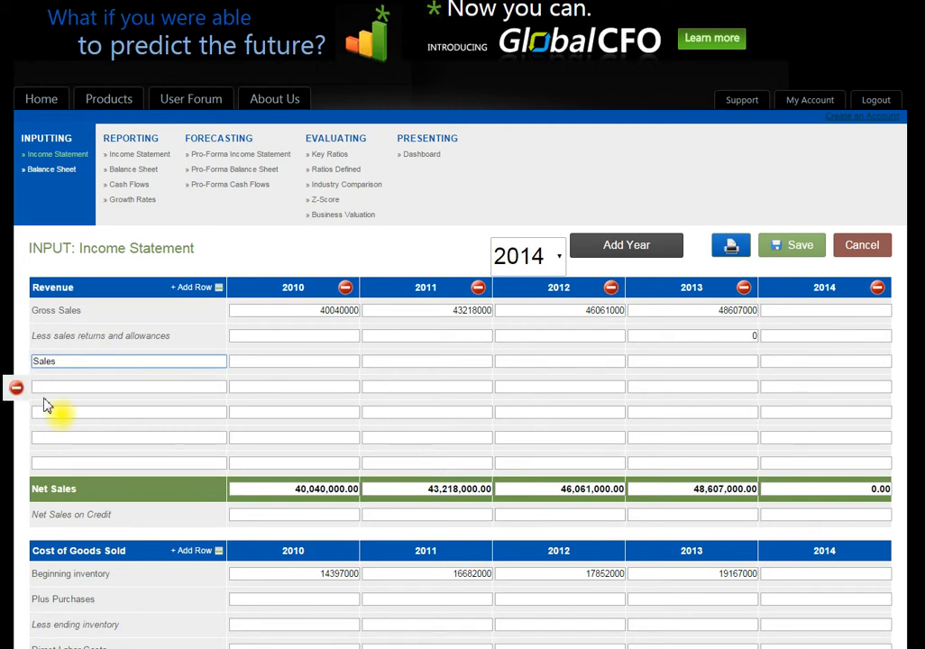
pyautogui.click(261, 363)
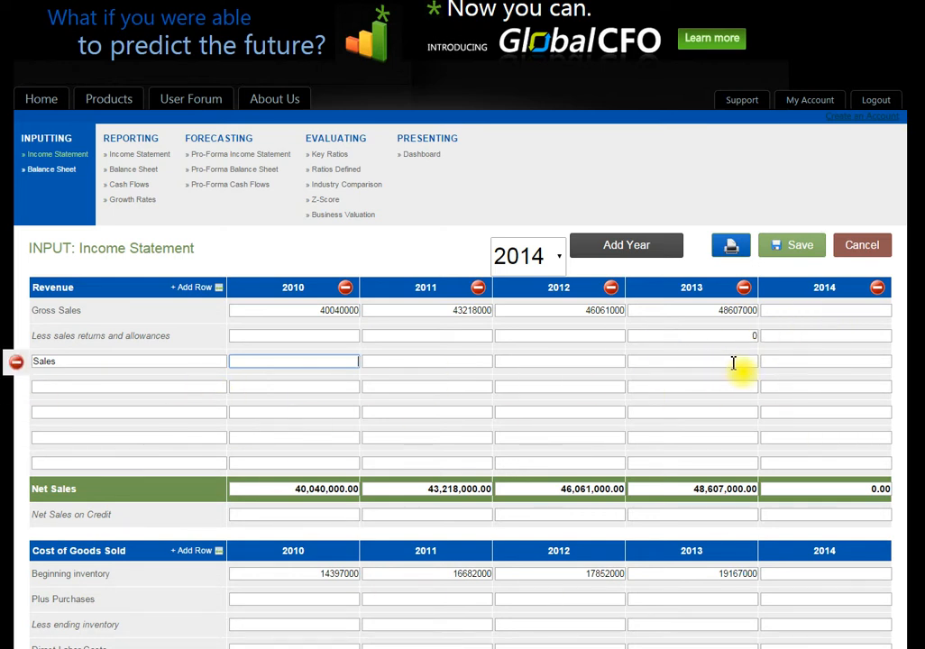
pyautogui.click(794, 361)
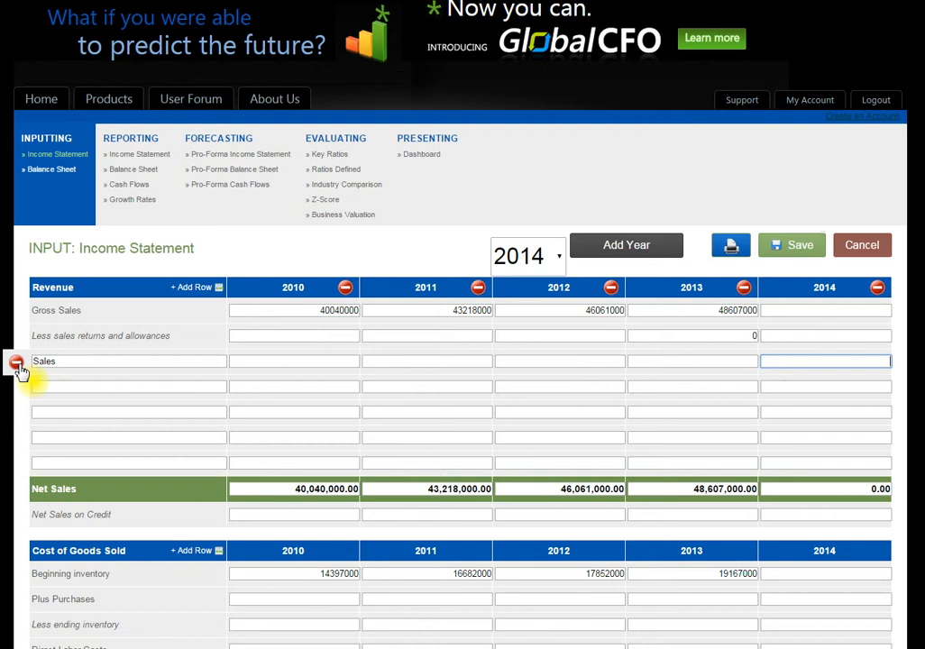
# Step: Remove the "Sales" row from the Revenue section and confirm the removal
pyautogui.click(17, 364)
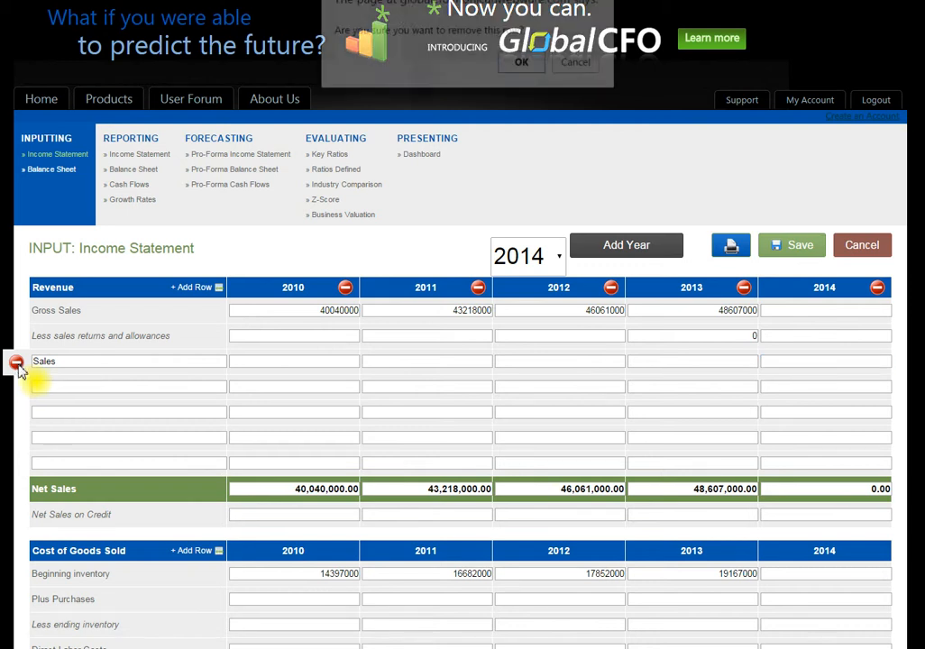
pyautogui.click(523, 65)
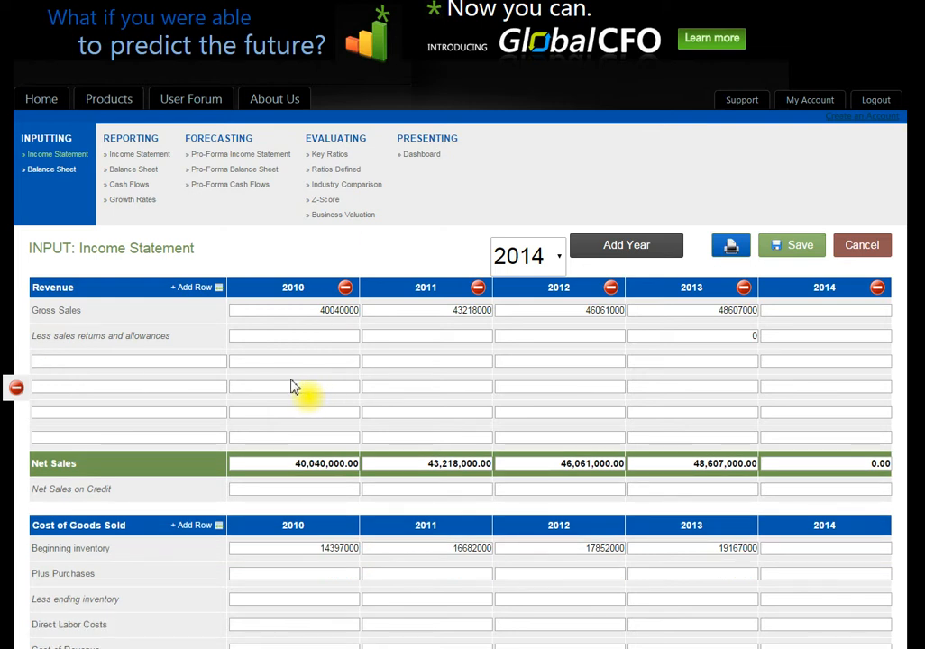
# Step: Add two blank rows at the end of the Cost of Goods Sold line items
pyautogui.scroll(-3, 292, 388)
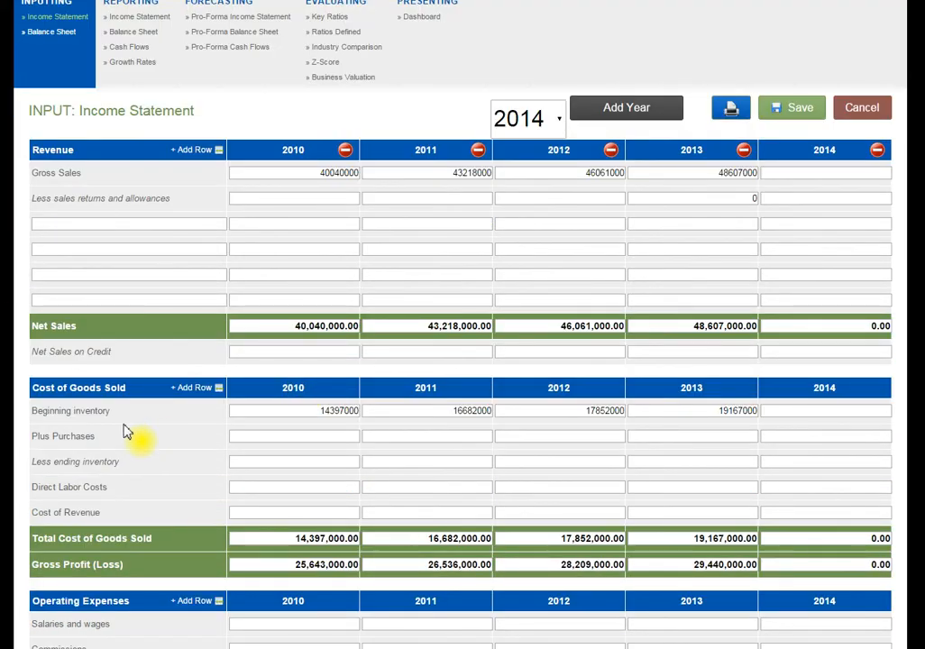
pyautogui.scroll(-2, 126, 432)
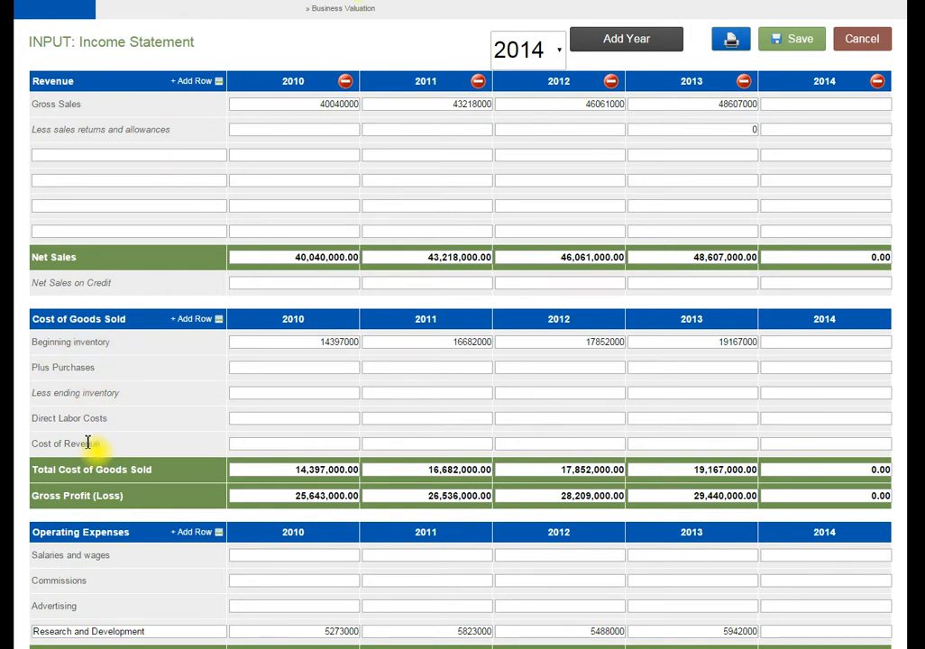
pyautogui.click(193, 319)
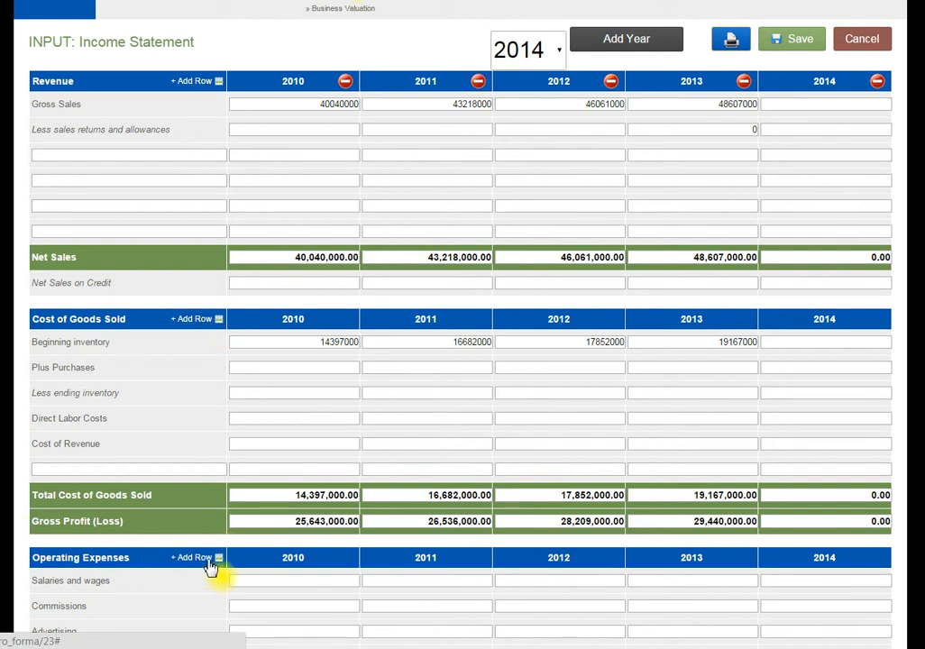
pyautogui.scroll(-2, 165, 599)
pyautogui.scroll(2, 176, 602)
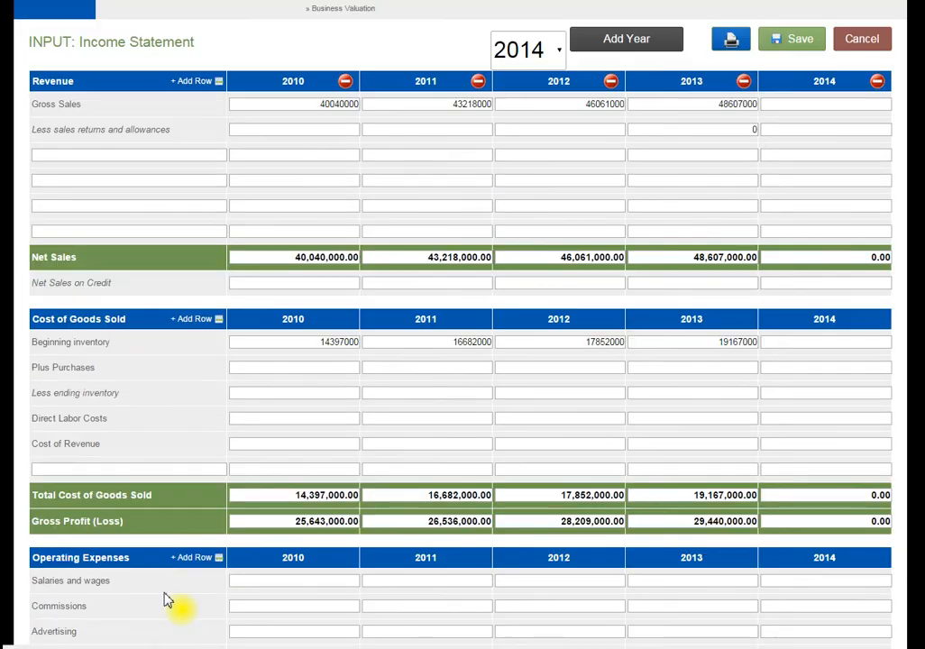
pyautogui.click(194, 326)
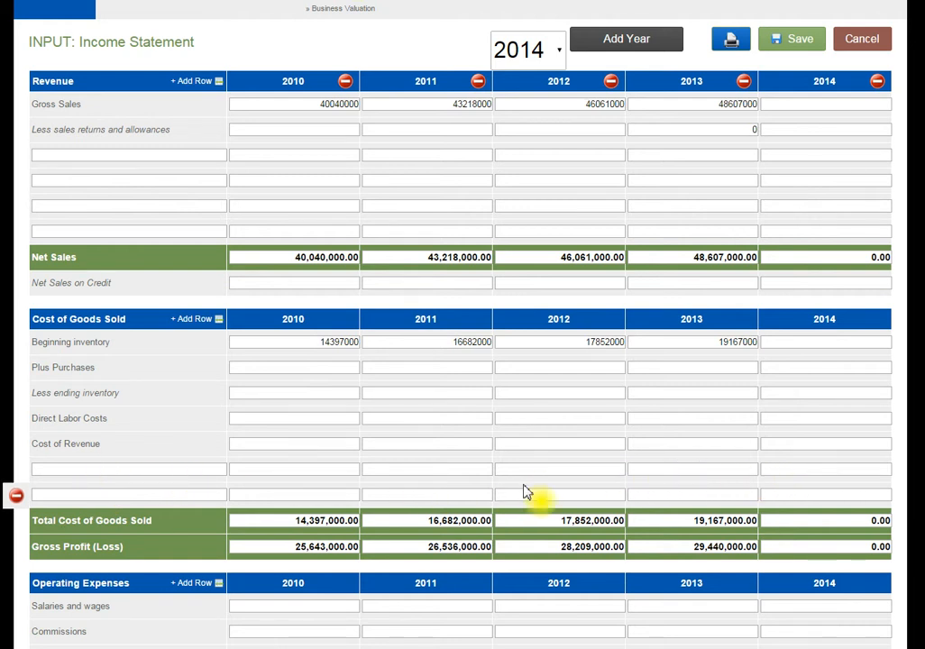
# Step: Remove both blank rows from the Cost of Goods Sold section
pyautogui.click(16, 472)
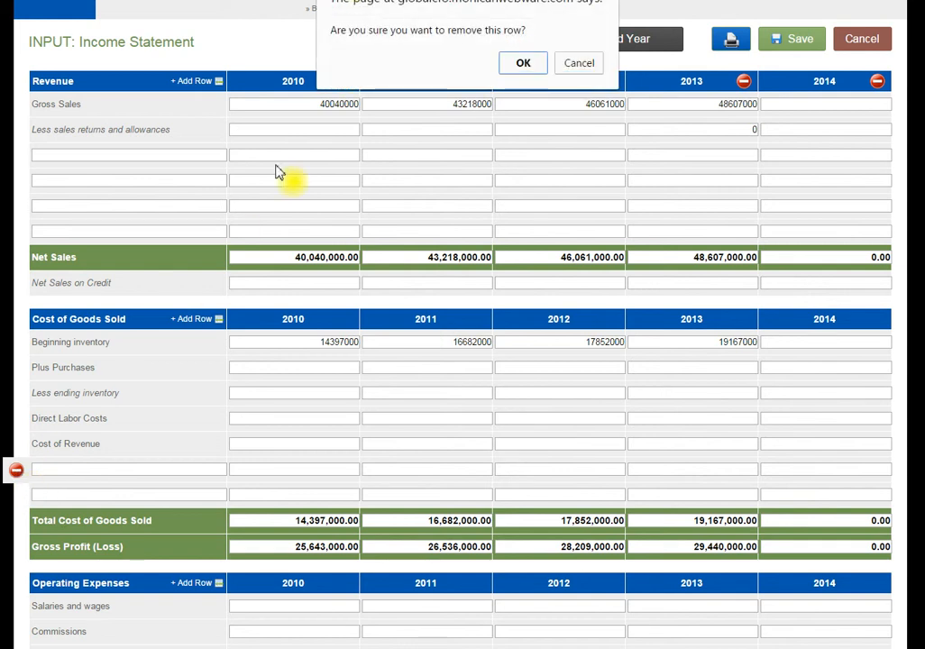
pyautogui.click(526, 63)
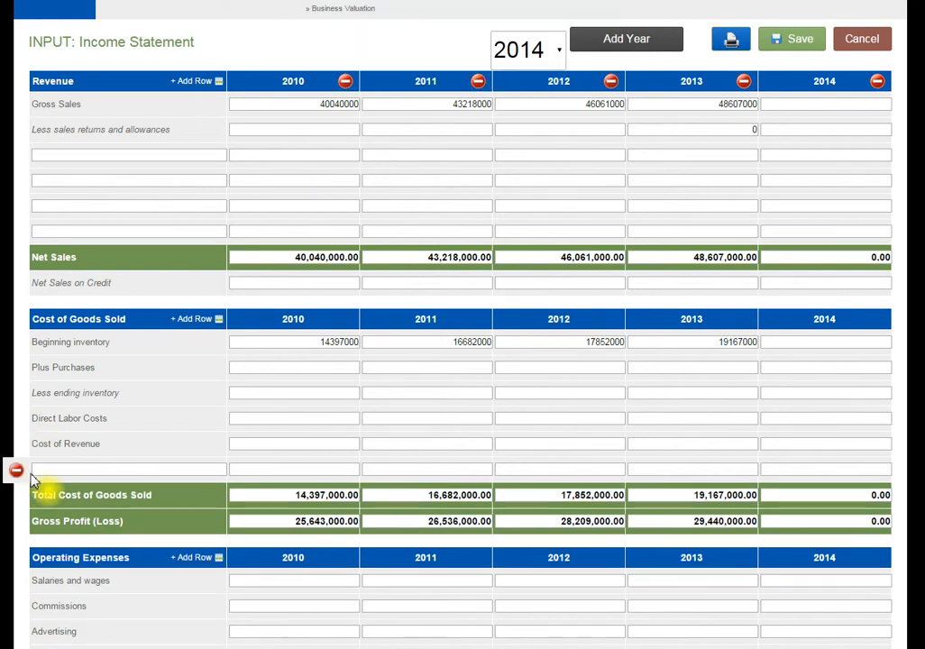
pyautogui.click(16, 469)
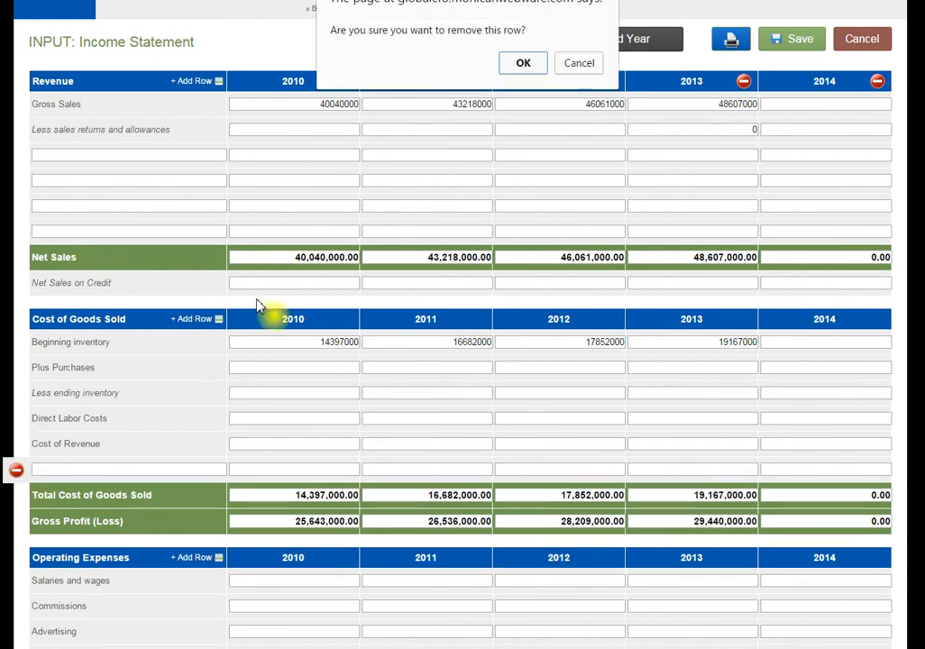
pyautogui.click(525, 64)
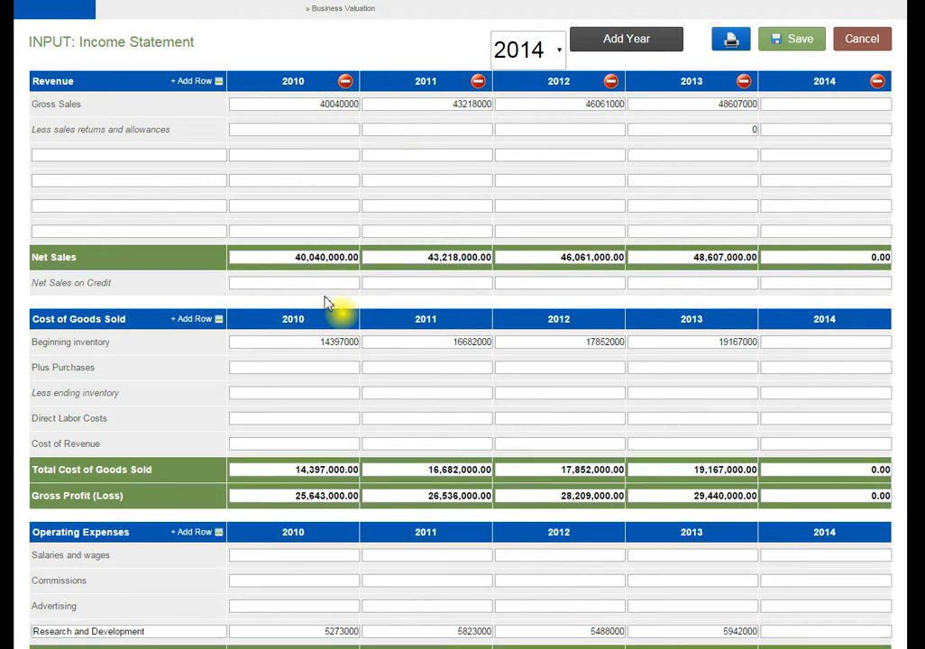
# Step: Examine the Operating Expenses, General/Administrative, Facility Expense and Business Expenses sections of the income statement
pyautogui.scroll(-1, 327, 304)
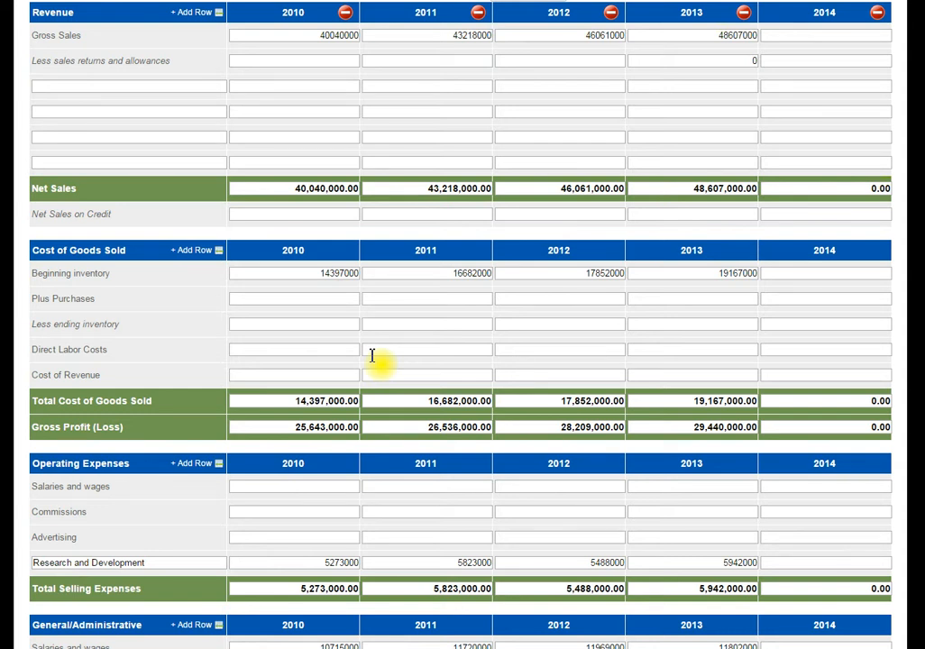
pyautogui.scroll(-1, 371, 355)
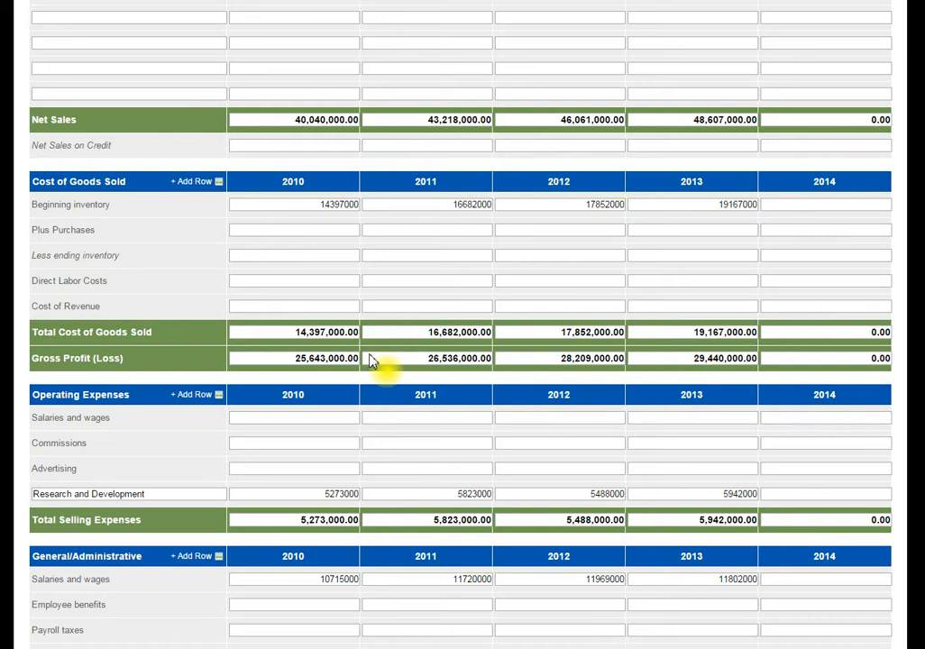
pyautogui.scroll(-2, 369, 359)
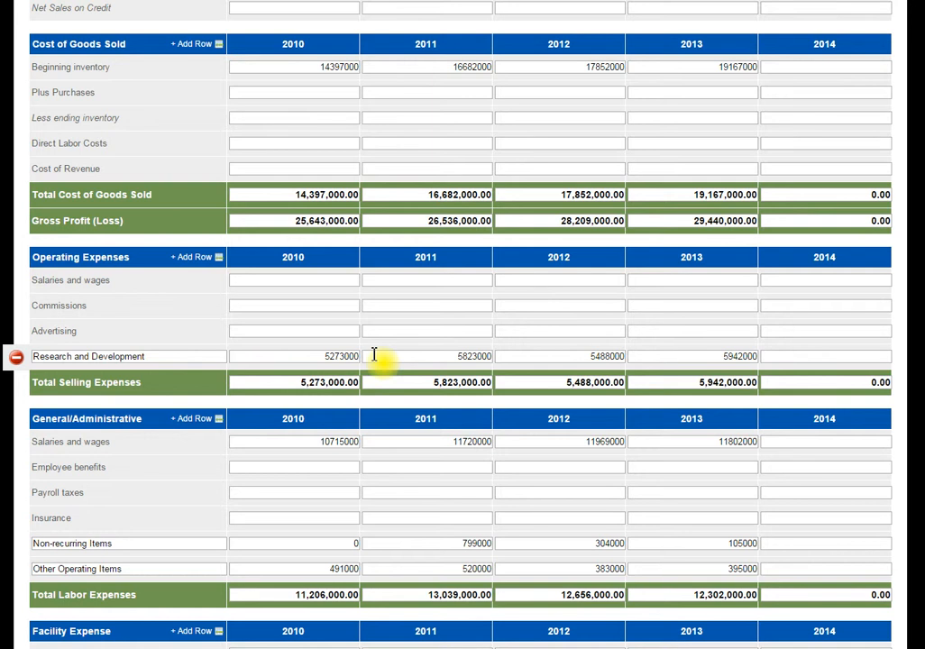
pyautogui.scroll(-1, 375, 357)
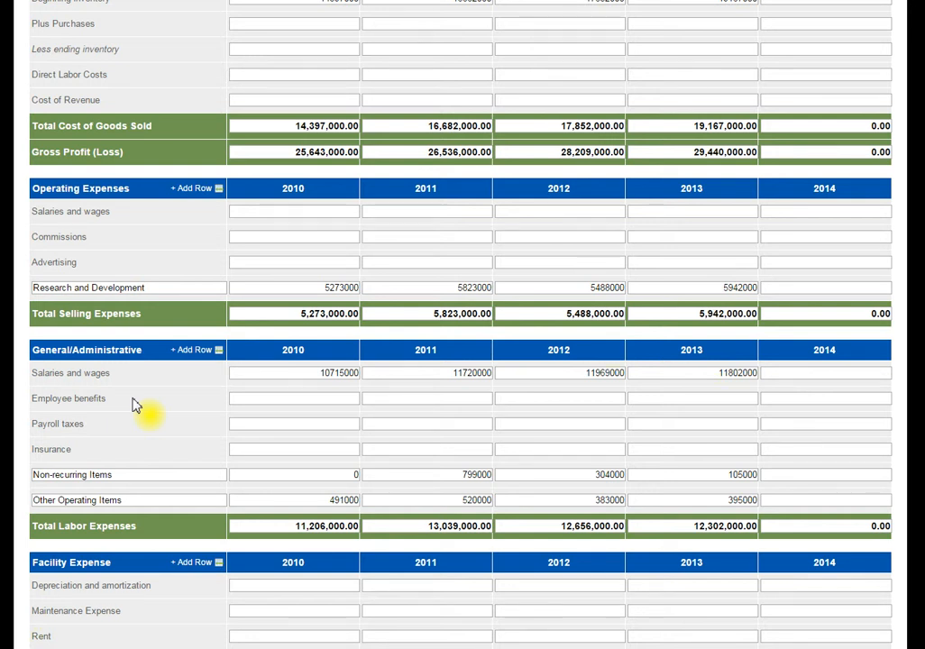
pyautogui.scroll(-1, 133, 406)
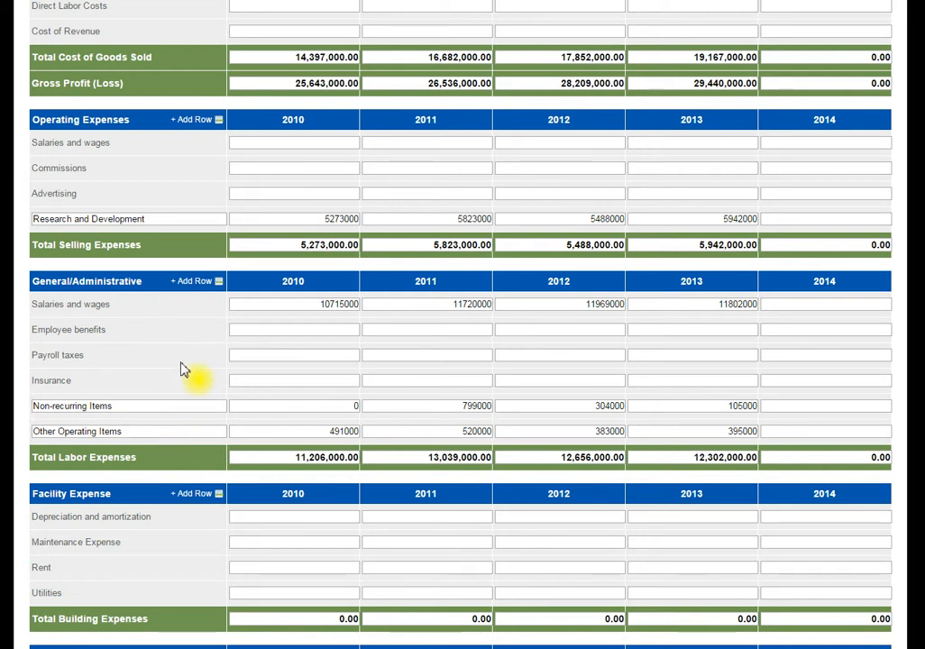
pyautogui.scroll(-2, 182, 365)
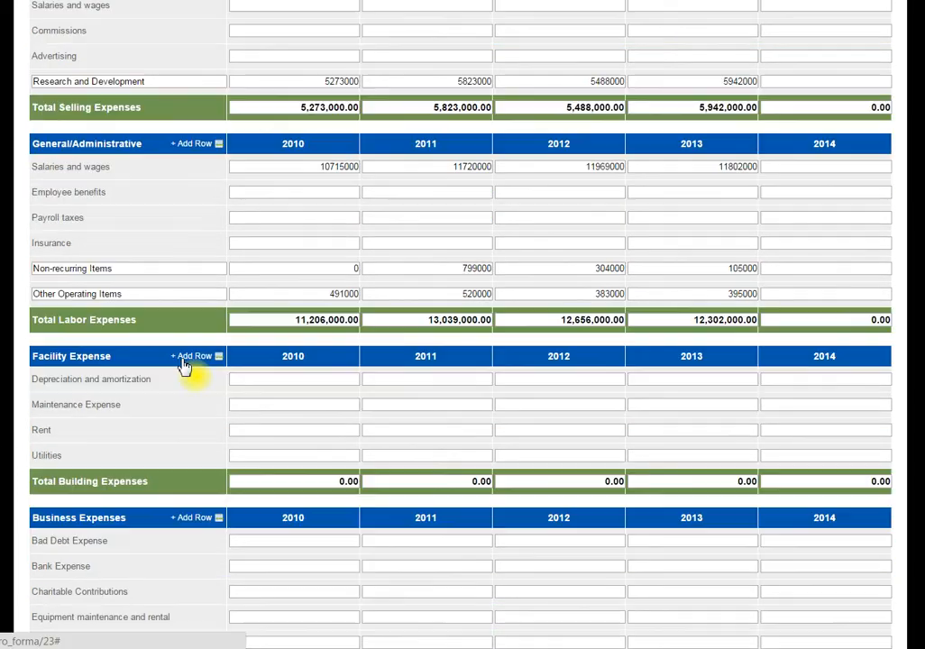
pyautogui.scroll(-1, 181, 366)
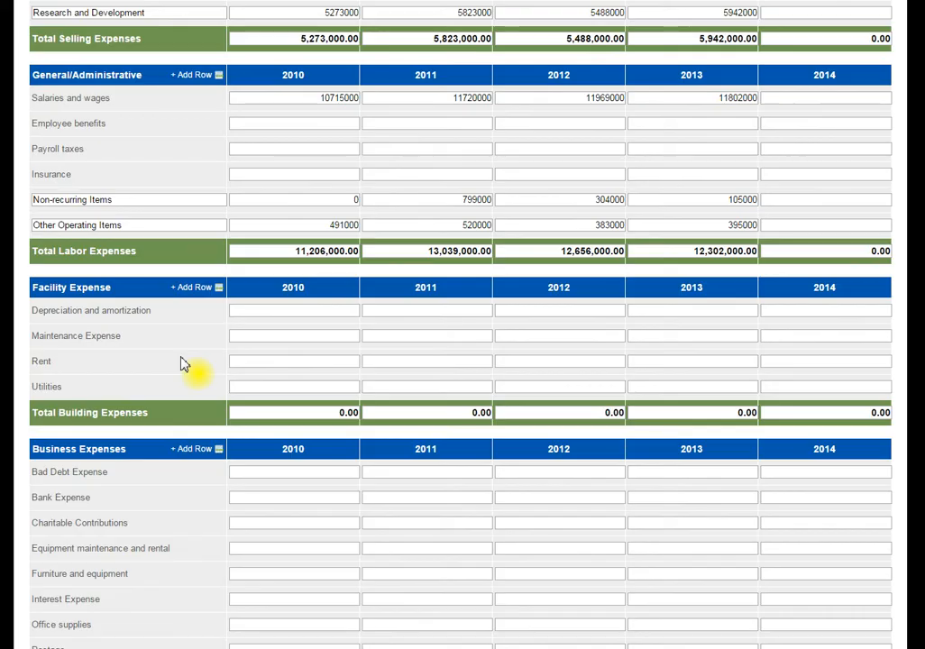
pyautogui.scroll(8, 182, 366)
pyautogui.scroll(1, 181, 362)
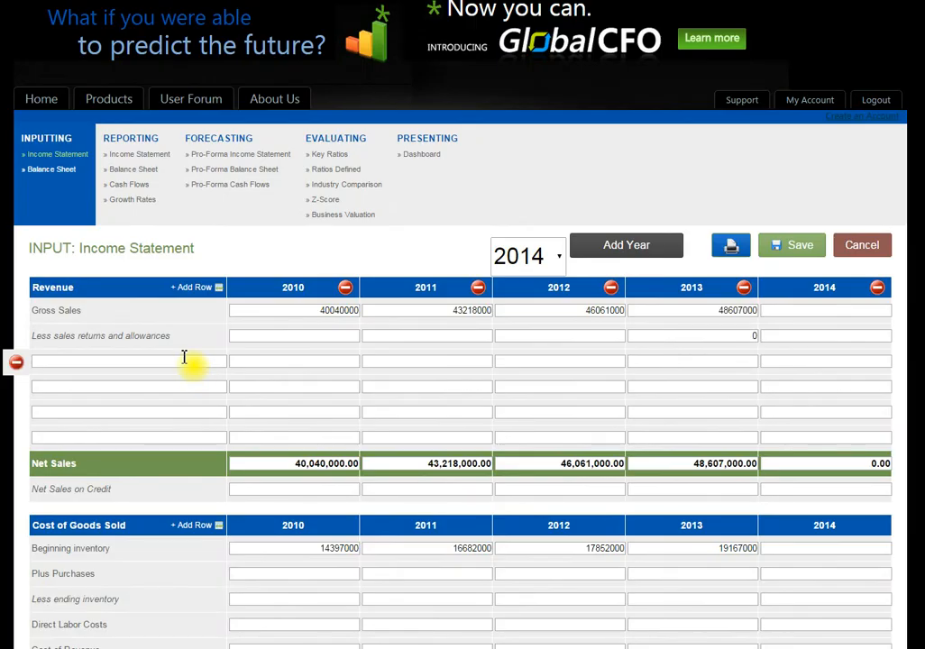
# Step: Open the Balance Sheet input form
pyautogui.click(69, 178)
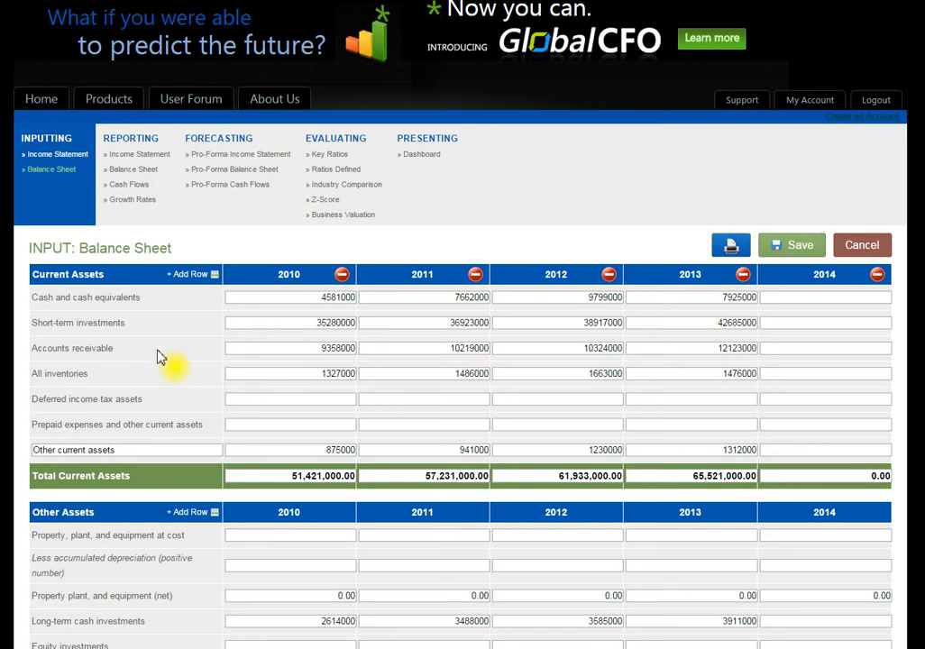
# Step: Add a blank row below "Other current assets" in Current Assets and remove that row again
pyautogui.click(196, 276)
pyautogui.moveTo(123, 480)
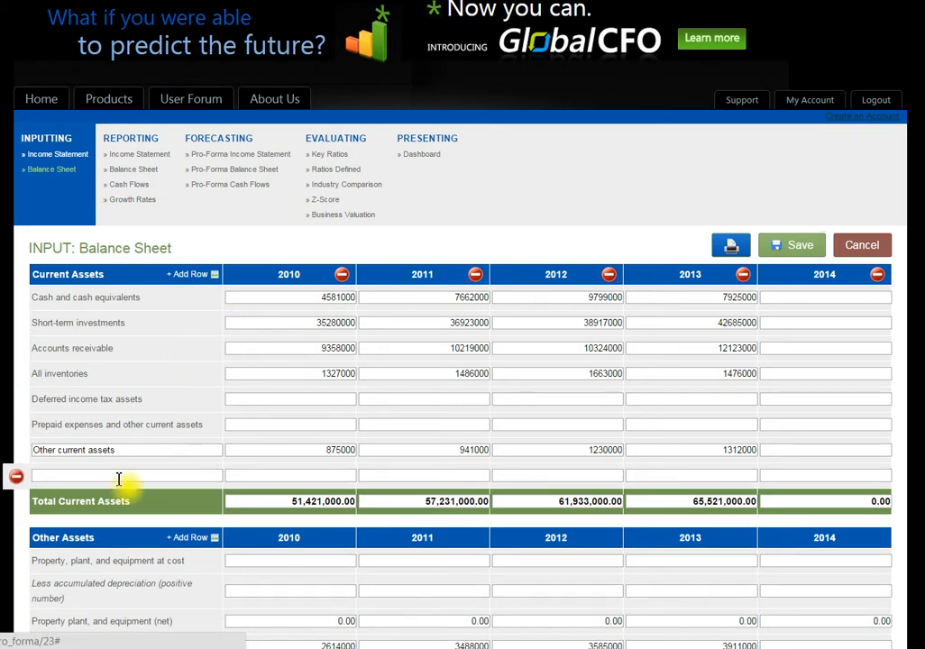
pyautogui.click(16, 480)
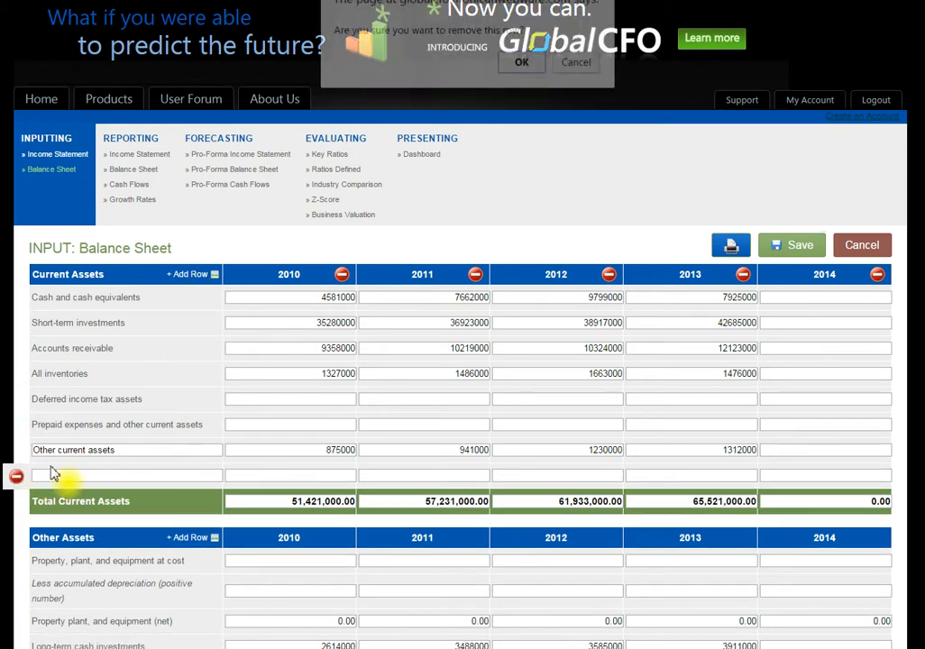
pyautogui.click(523, 65)
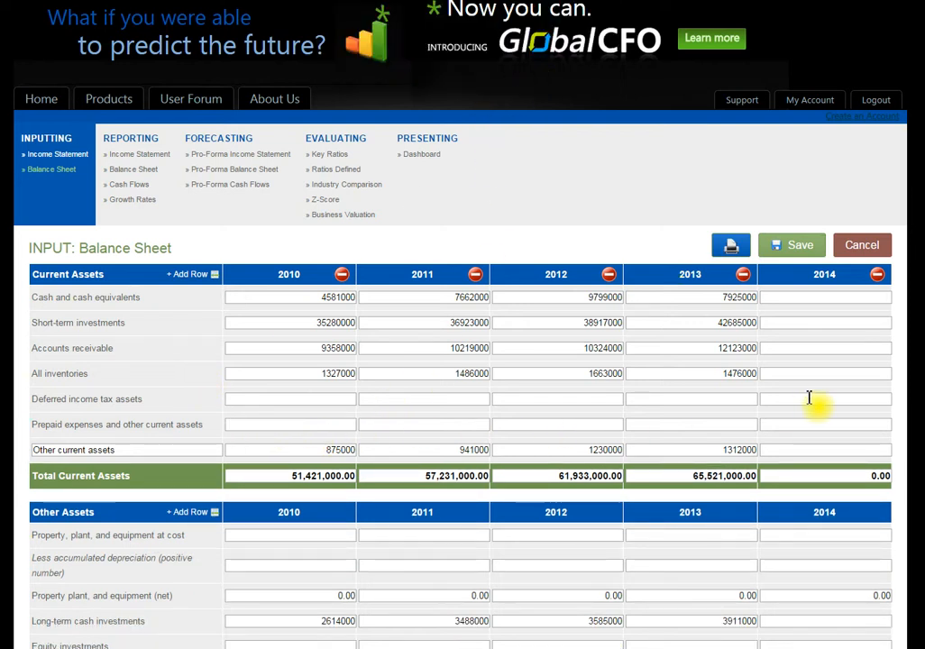